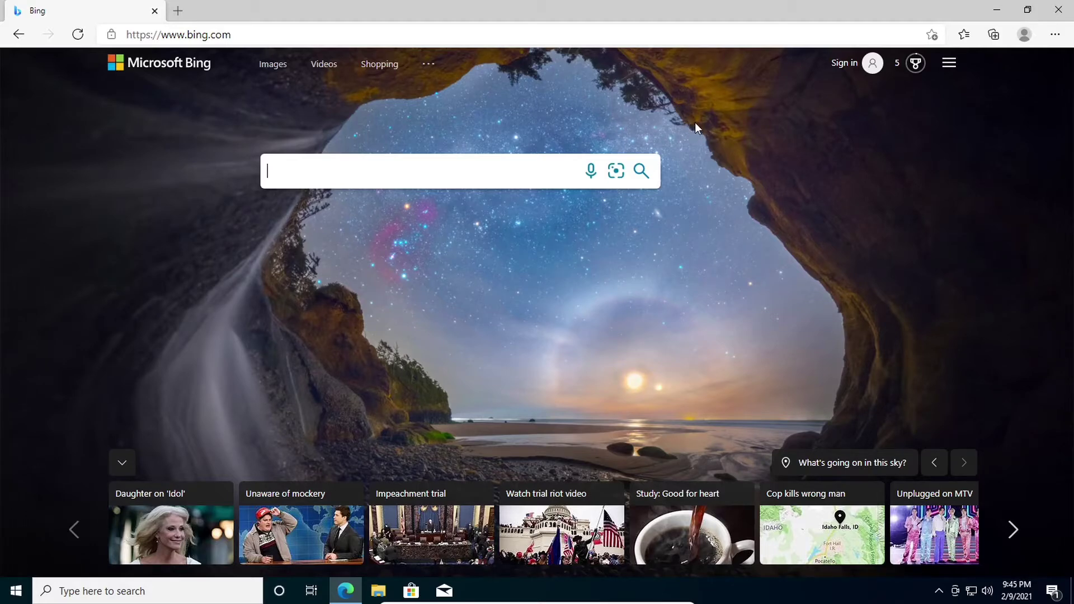
- Search Bing for "windows install iso"
click(491, 177)
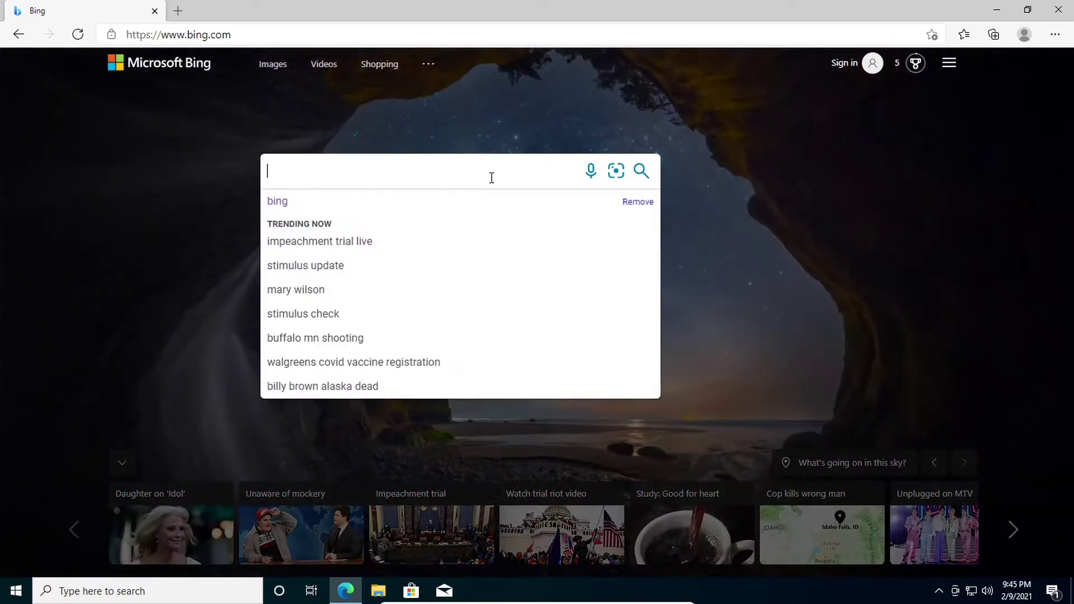
text(windows i)
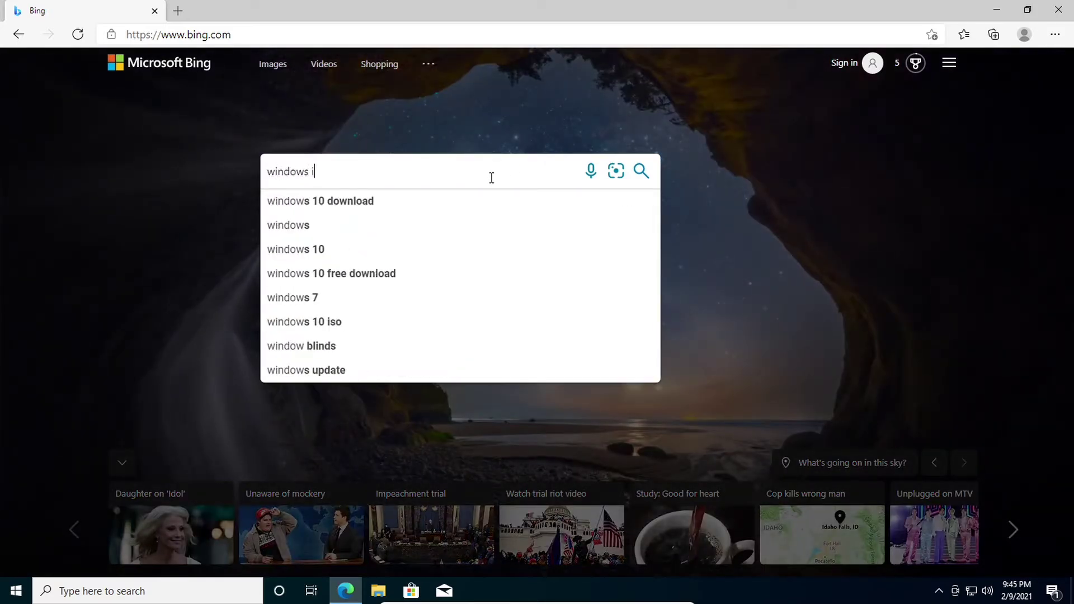
text(nsta)
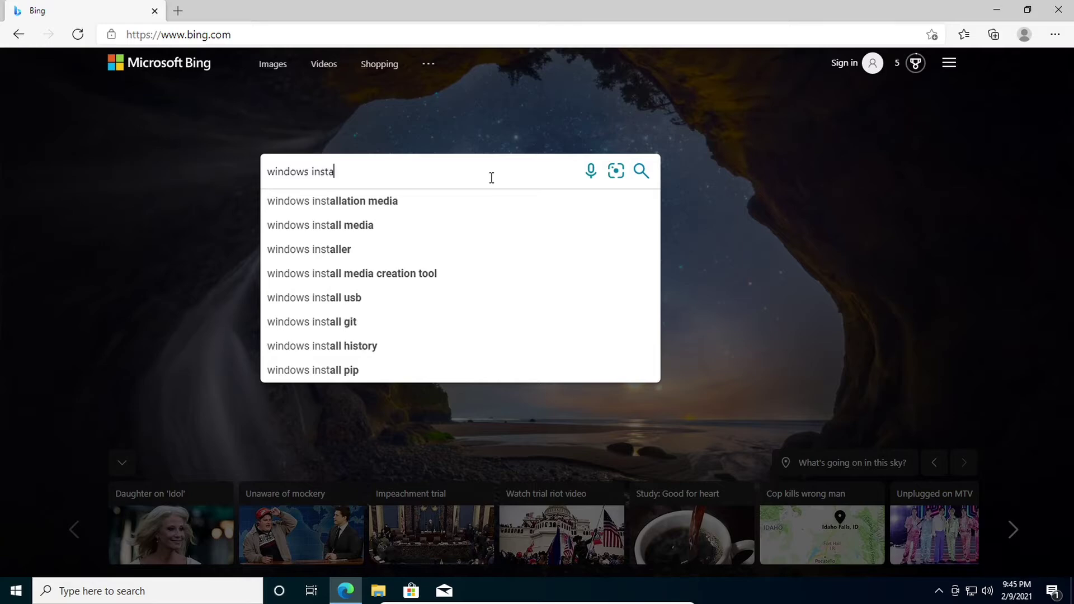
text(ll iso)
key(Return)
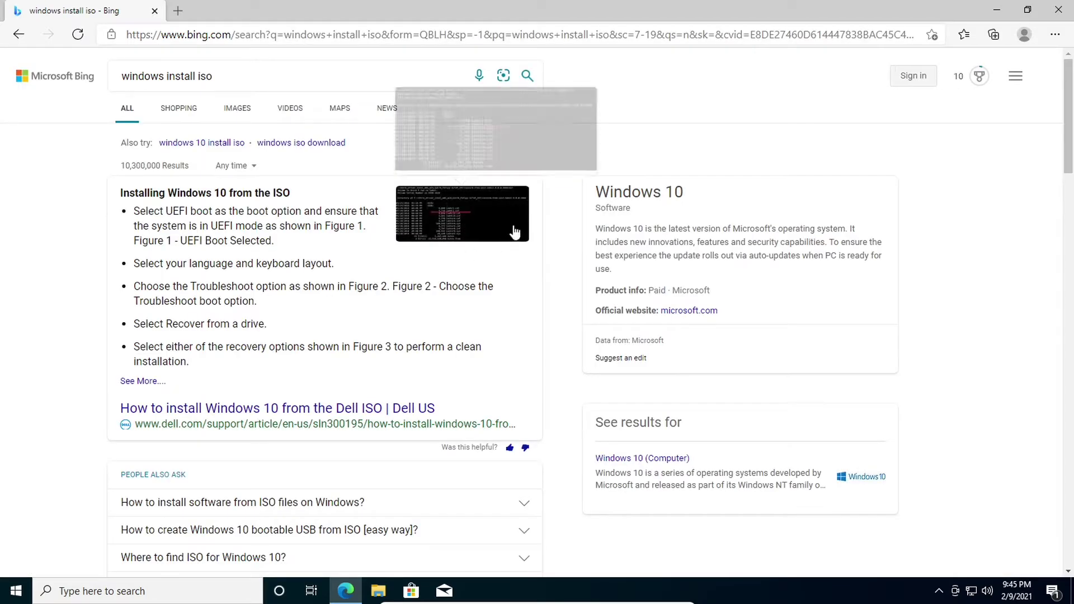
- Open the Microsoft search result "Download Windows 10 Disc Image (ISO File)"
scroll(570, 213, down, 3)
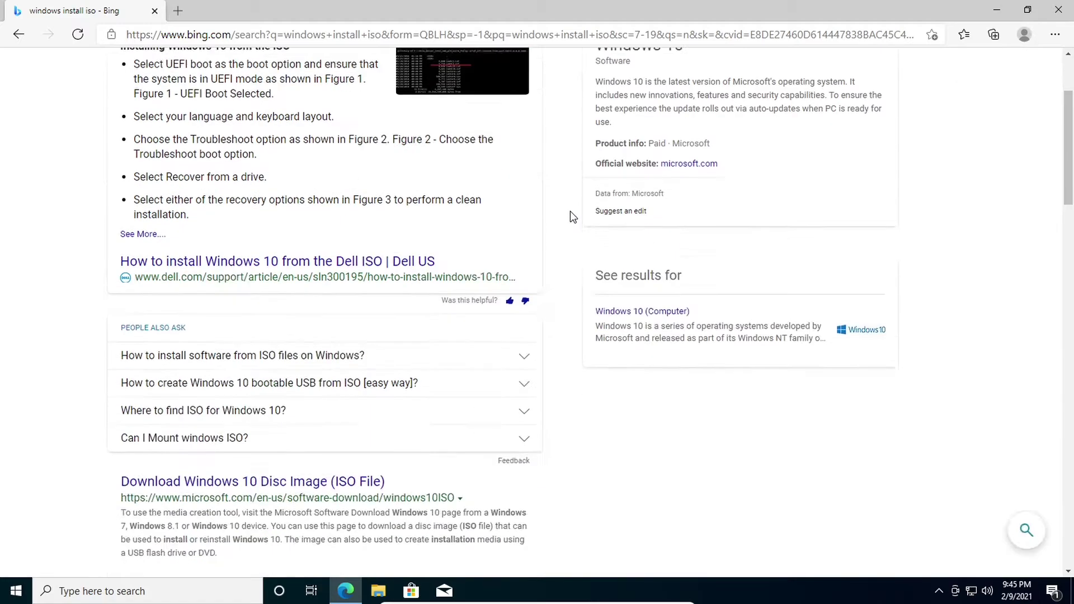
scroll(569, 213, down, 4)
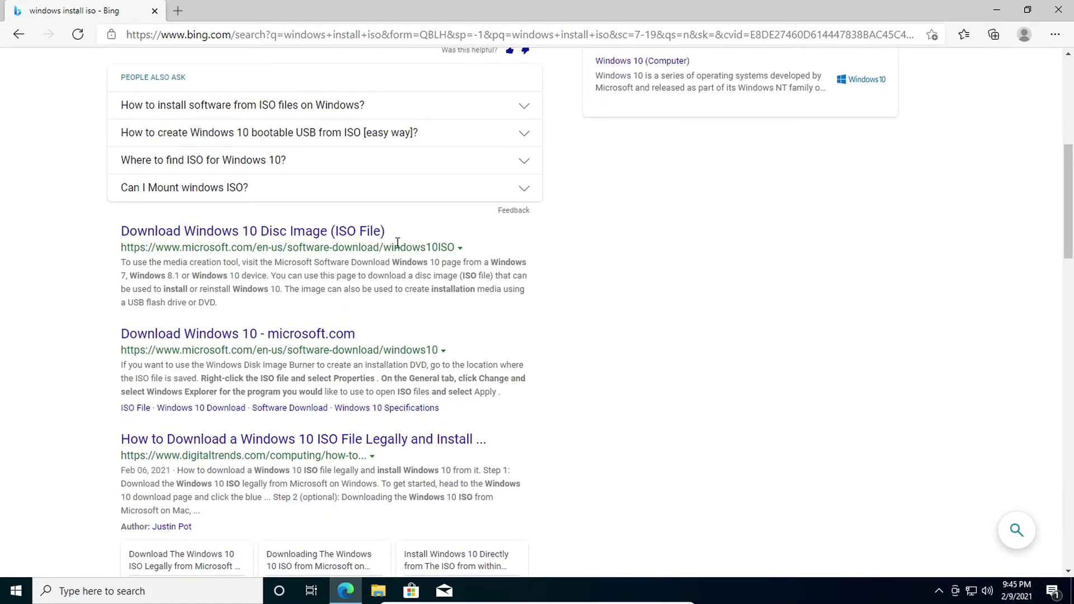
scroll(403, 241, up, 6)
scroll(323, 213, down, 6)
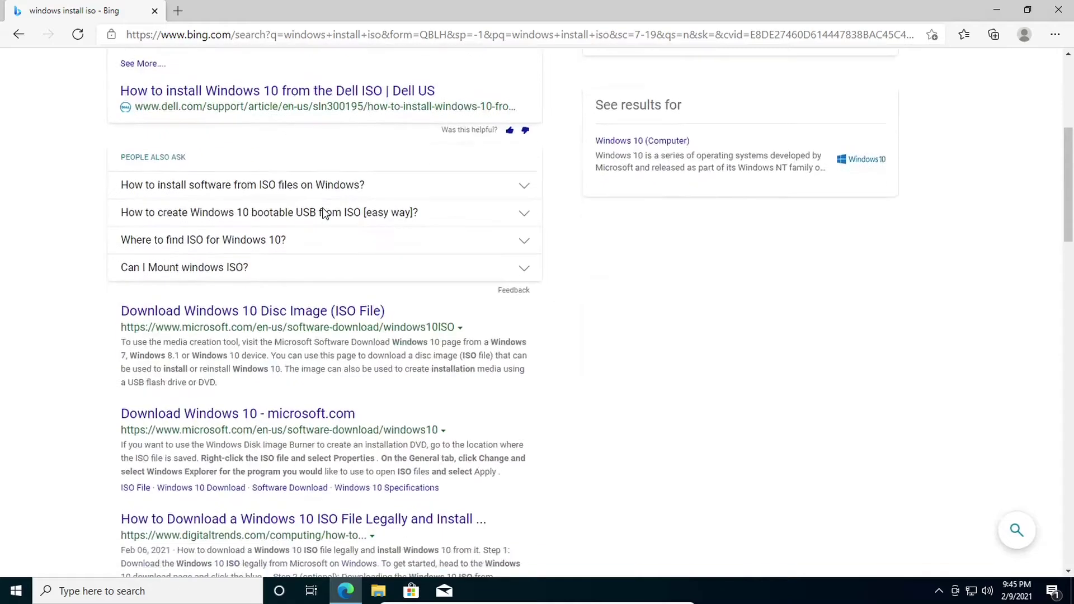
click(323, 316)
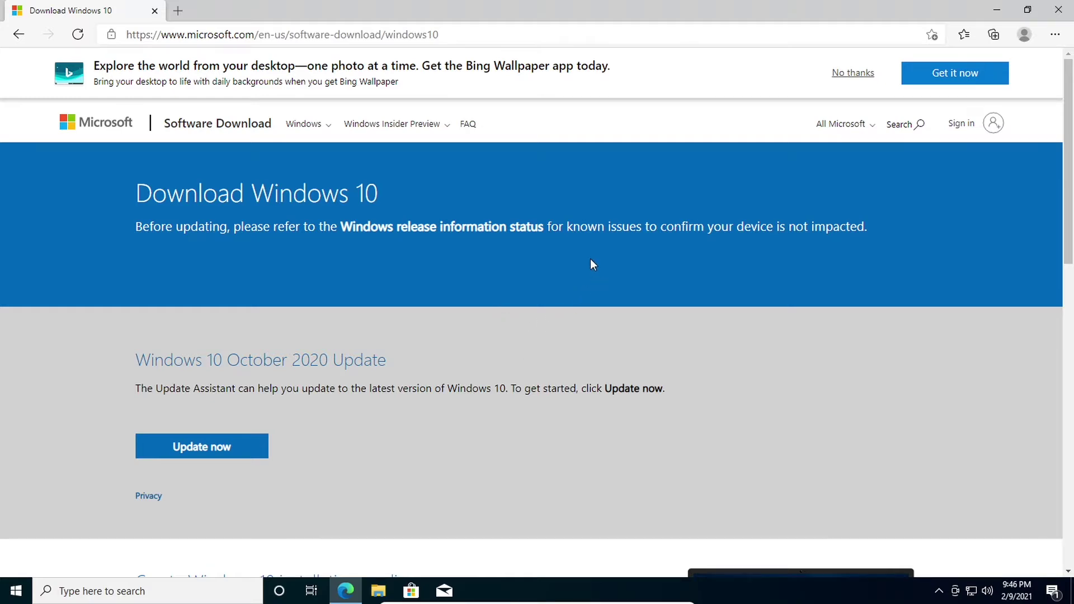
- Examine the Download Windows 10 page, including the expanded "More download options" section, for a direct ISO download
scroll(591, 260, down, 10)
scroll(590, 262, up, 1)
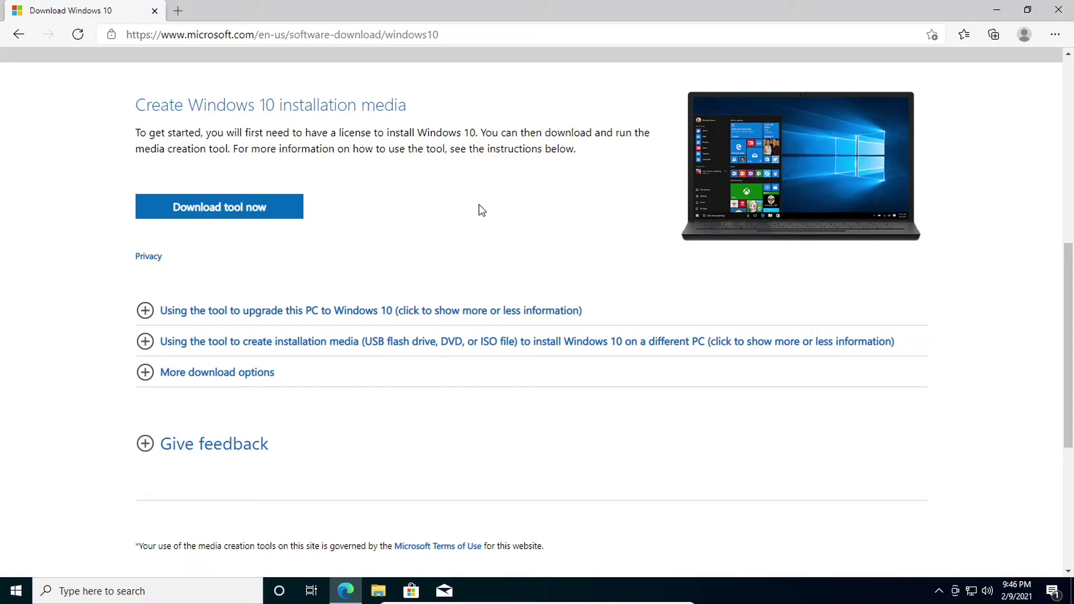
scroll(487, 335, down, 5)
scroll(487, 336, up, 4)
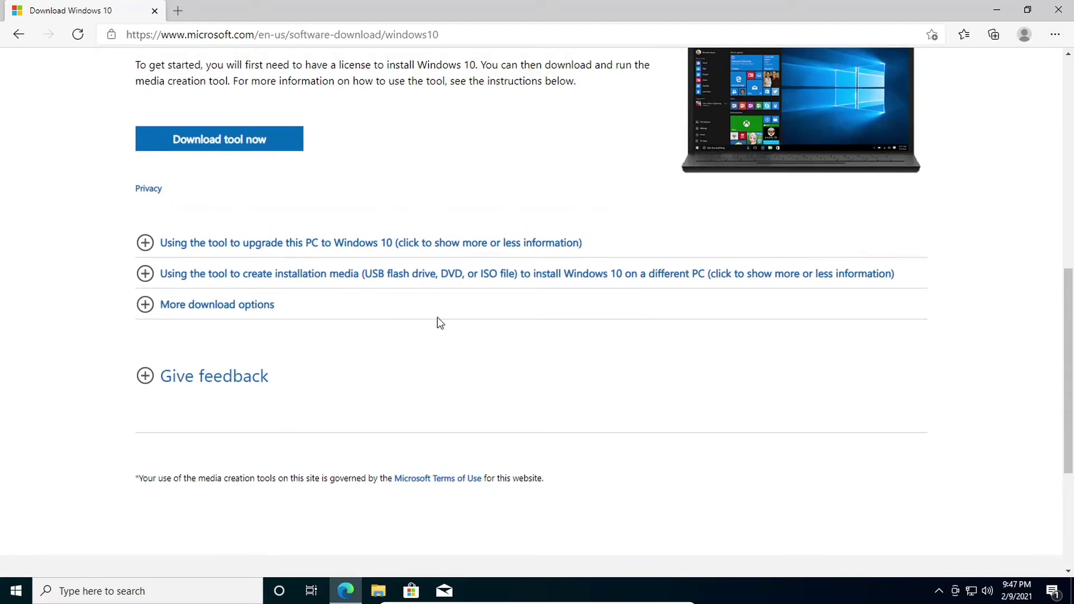
click(226, 311)
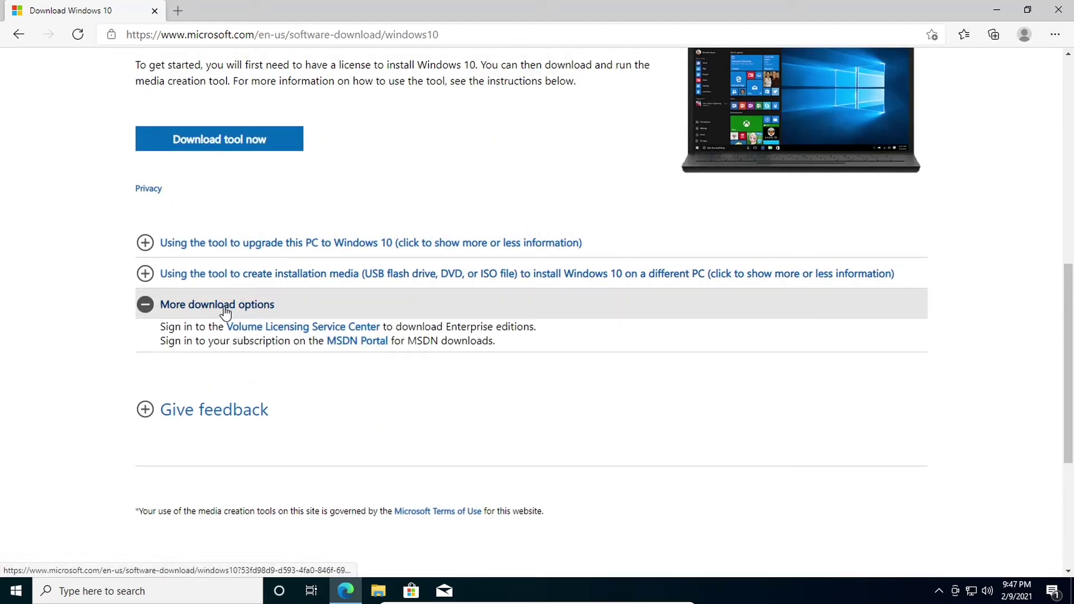
scroll(458, 391, down, 1)
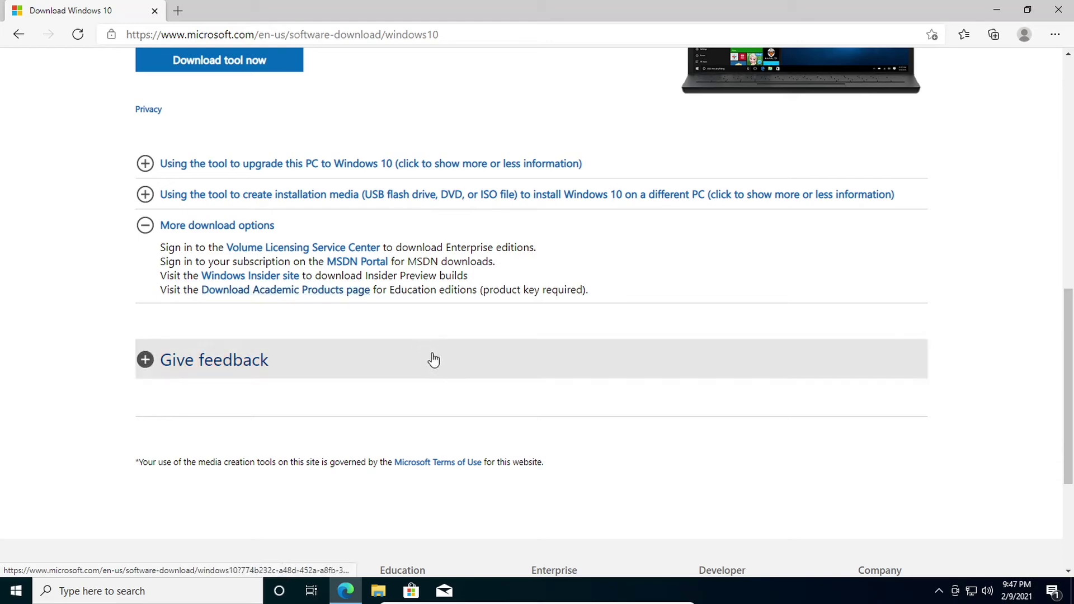
scroll(437, 360, up, 9)
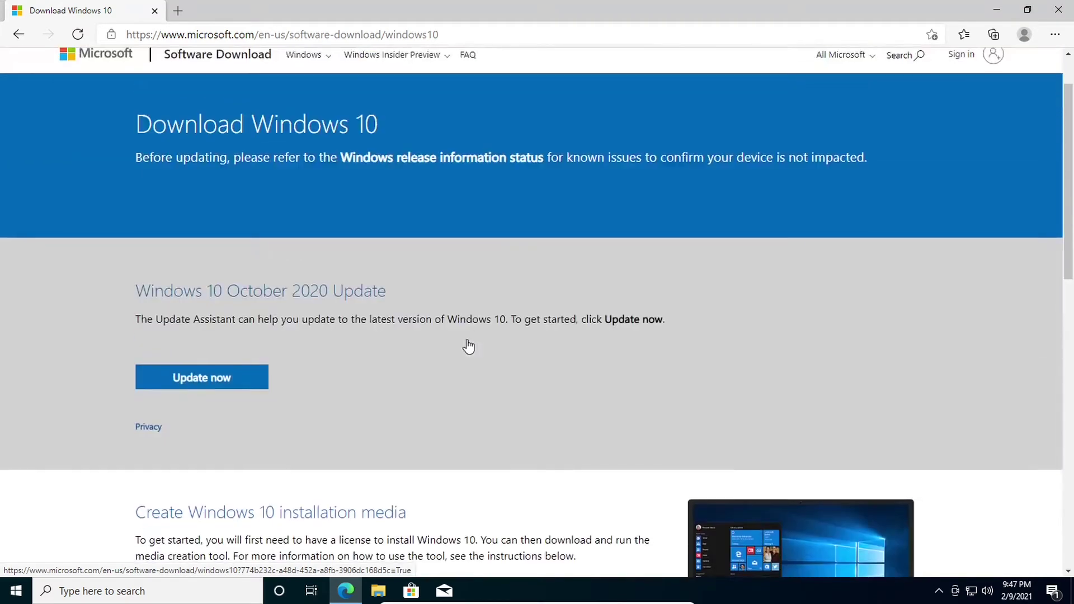
scroll(486, 315, up, 1)
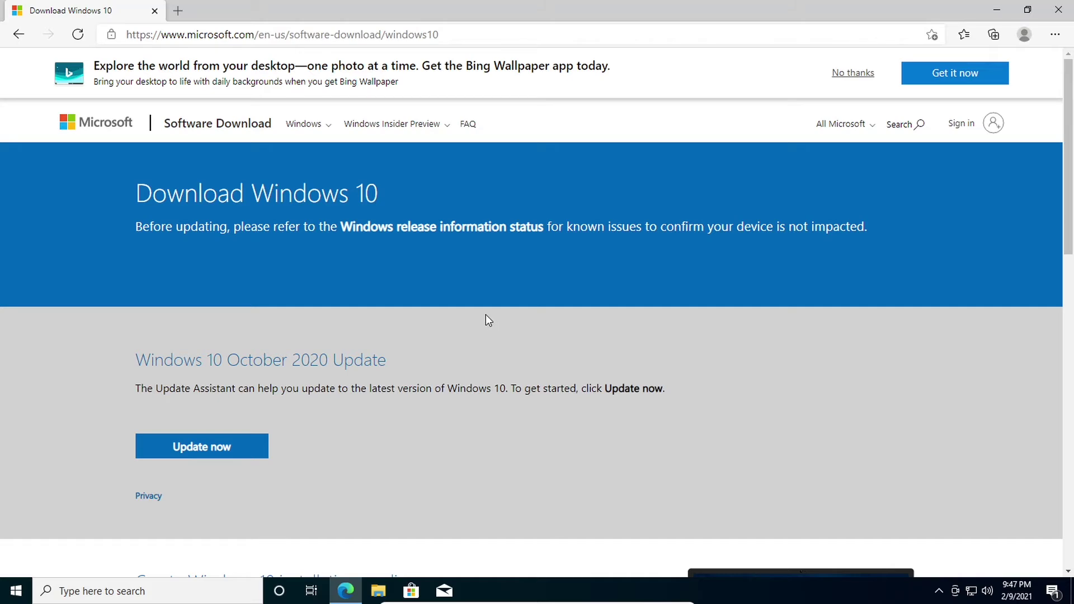
- Emulate an iPad in the browser's developer tools and reload the Download Windows 10 page
key(F12)
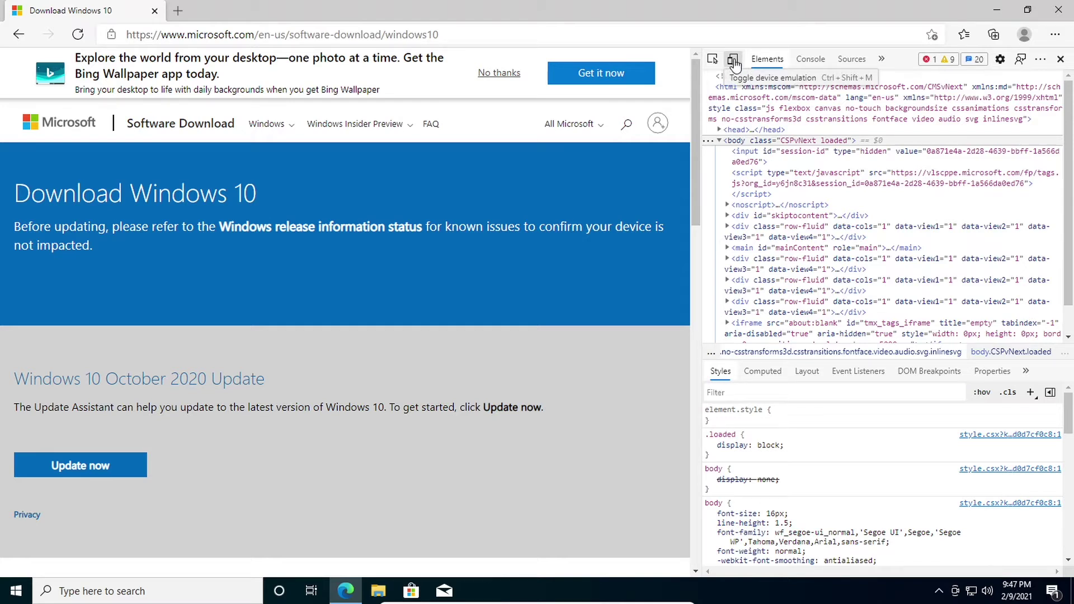
click(734, 60)
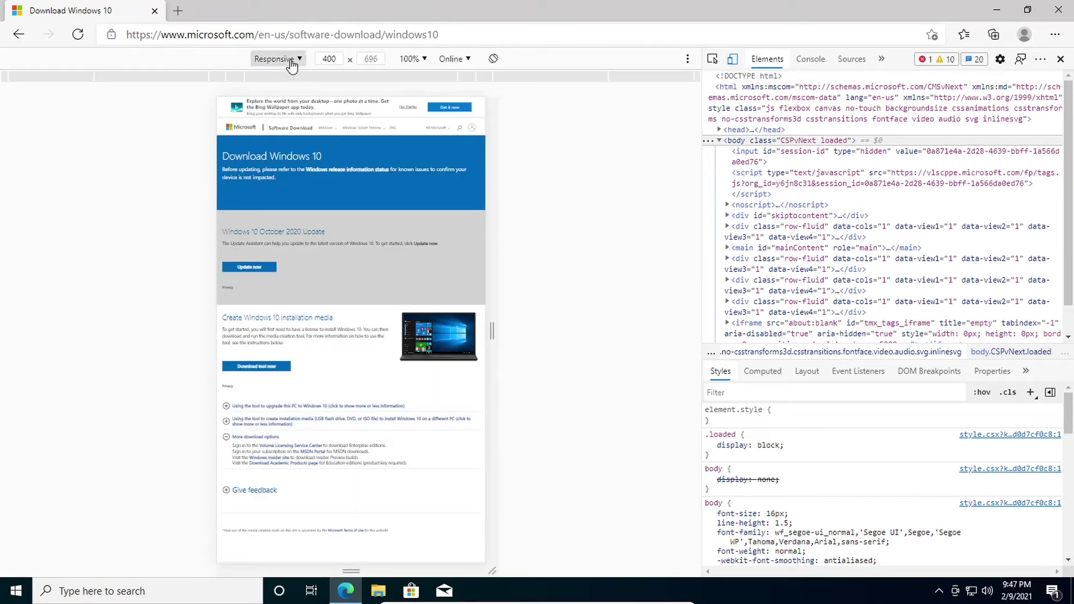
click(292, 59)
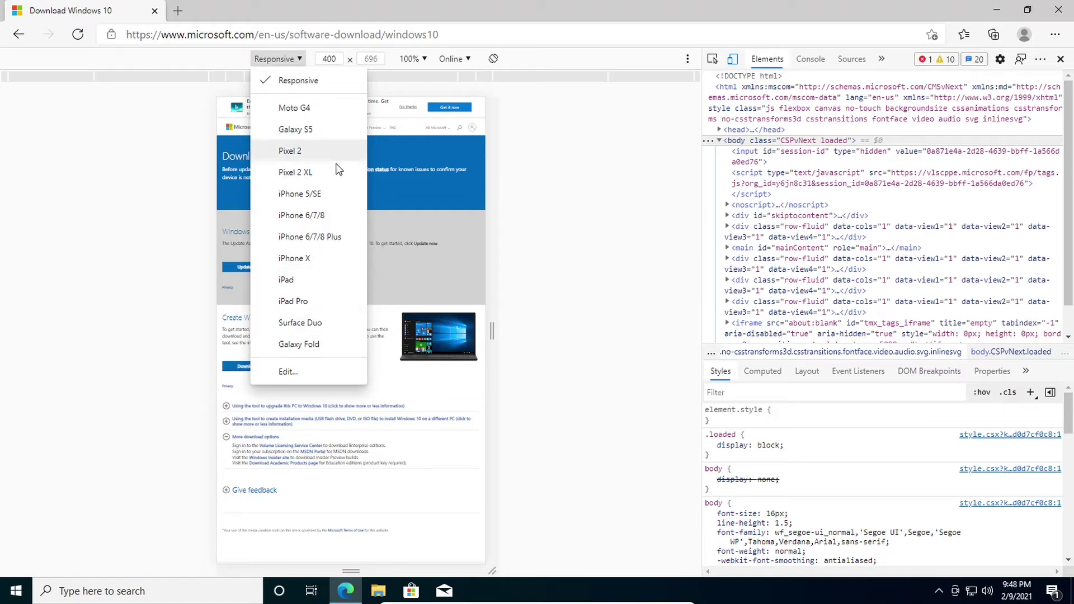
click(331, 280)
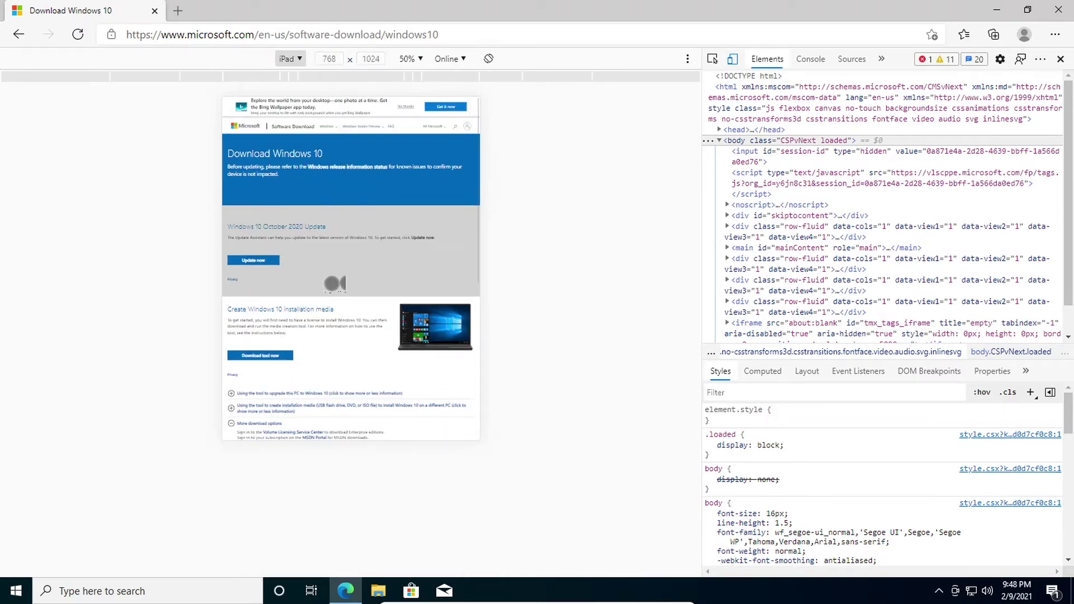
click(77, 36)
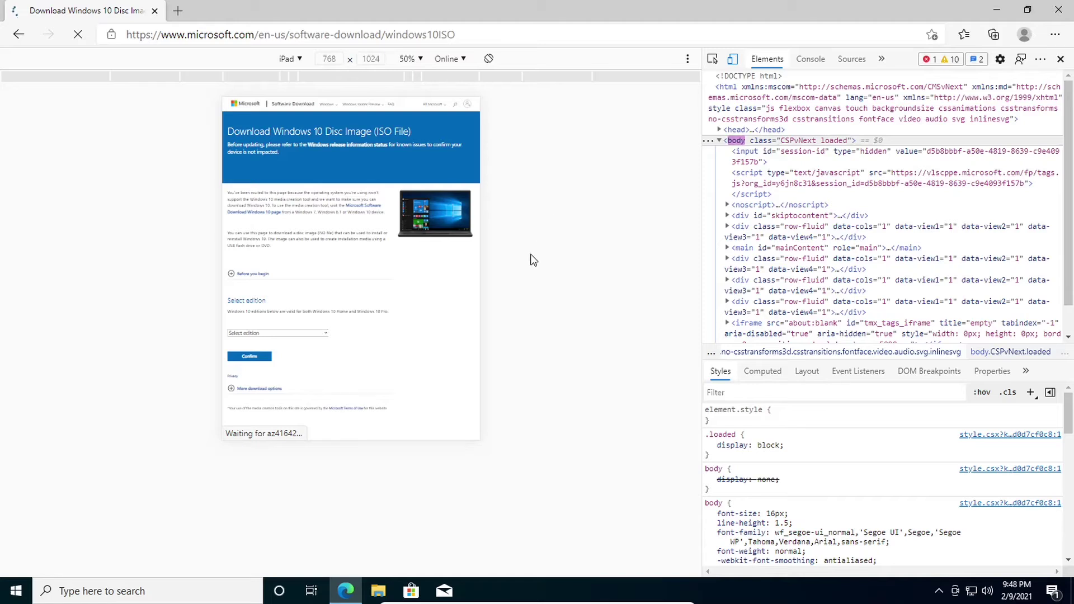
- Select Windows 10 under the October 2020 Update as the edition and confirm it
scroll(435, 283, down, 2)
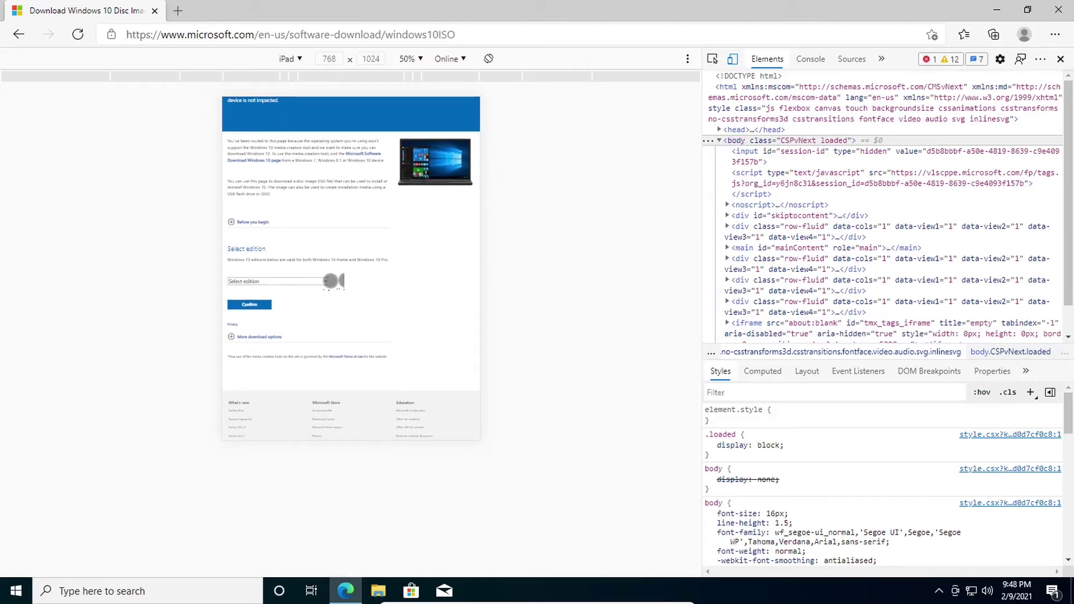
click(330, 281)
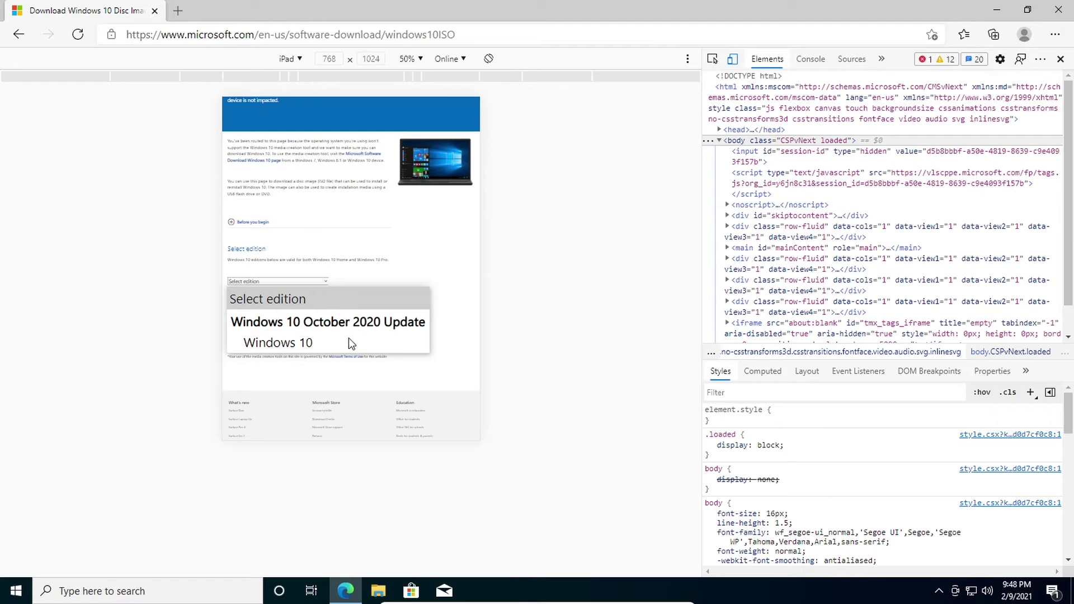
click(321, 343)
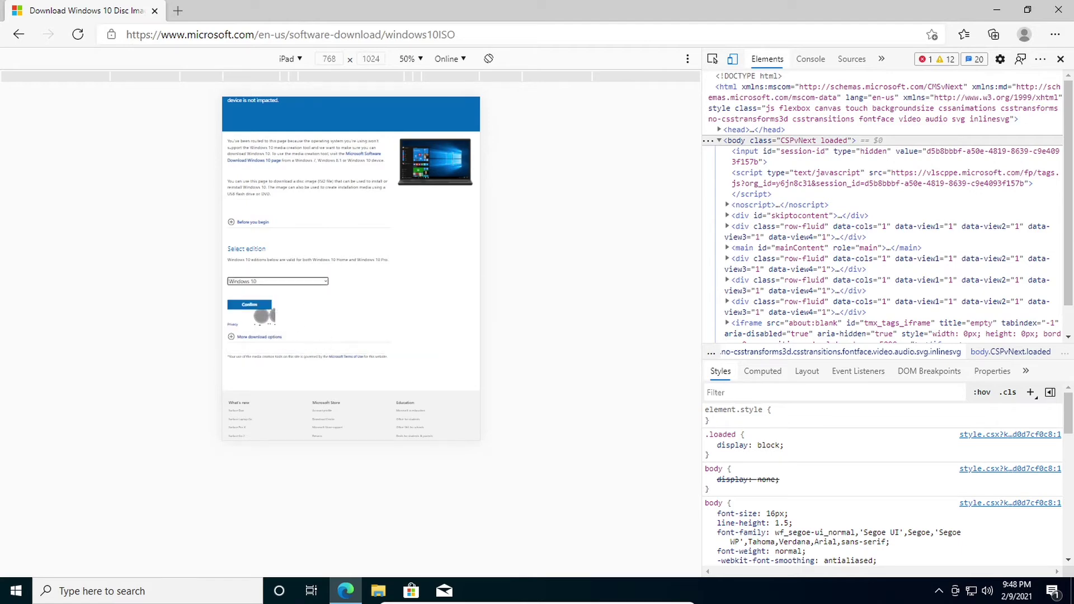
click(258, 308)
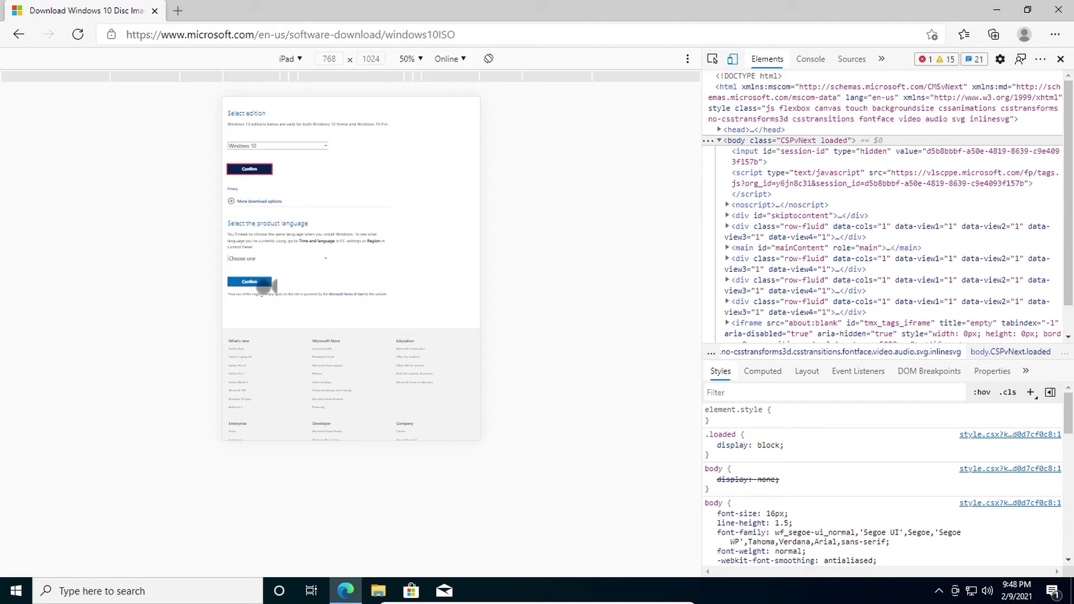
- Confirm English as the product language and start the 64-bit Windows 10 ISO download
click(260, 259)
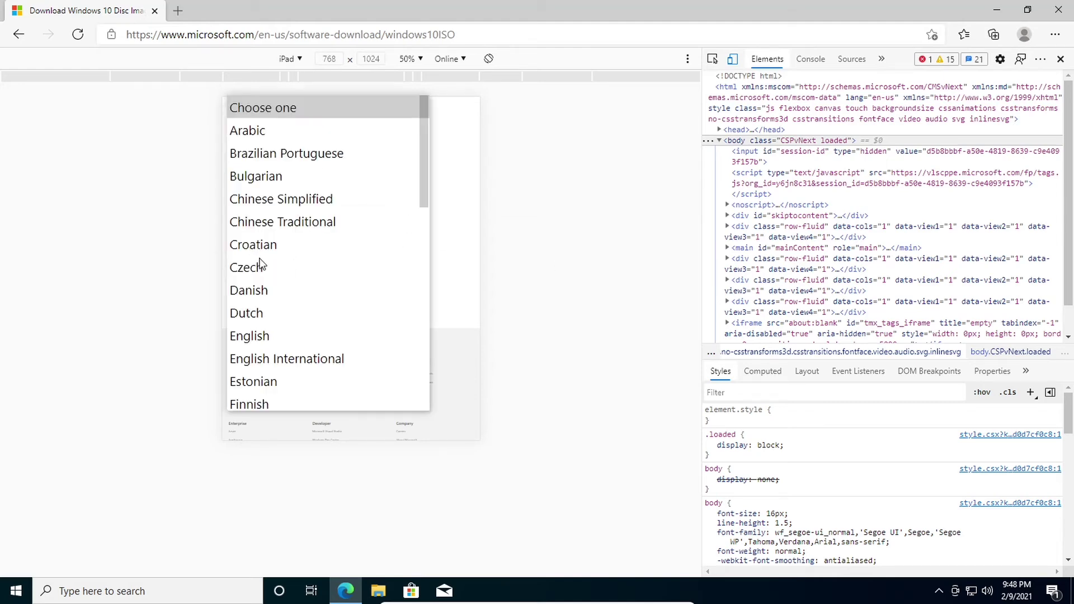
scroll(338, 232, down, 8)
scroll(337, 233, up, 2)
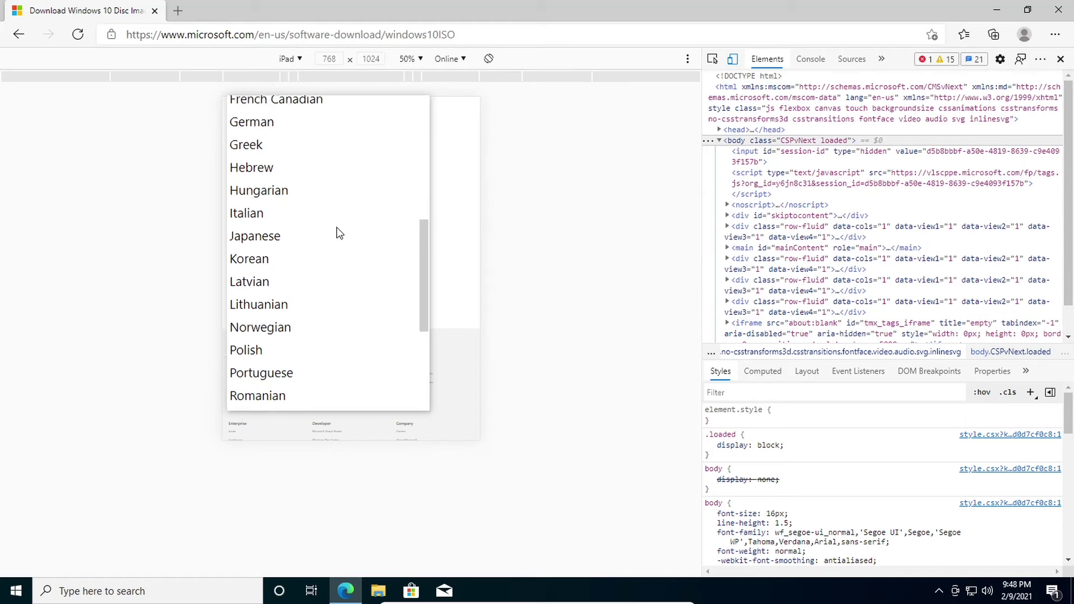
scroll(338, 233, up, 3)
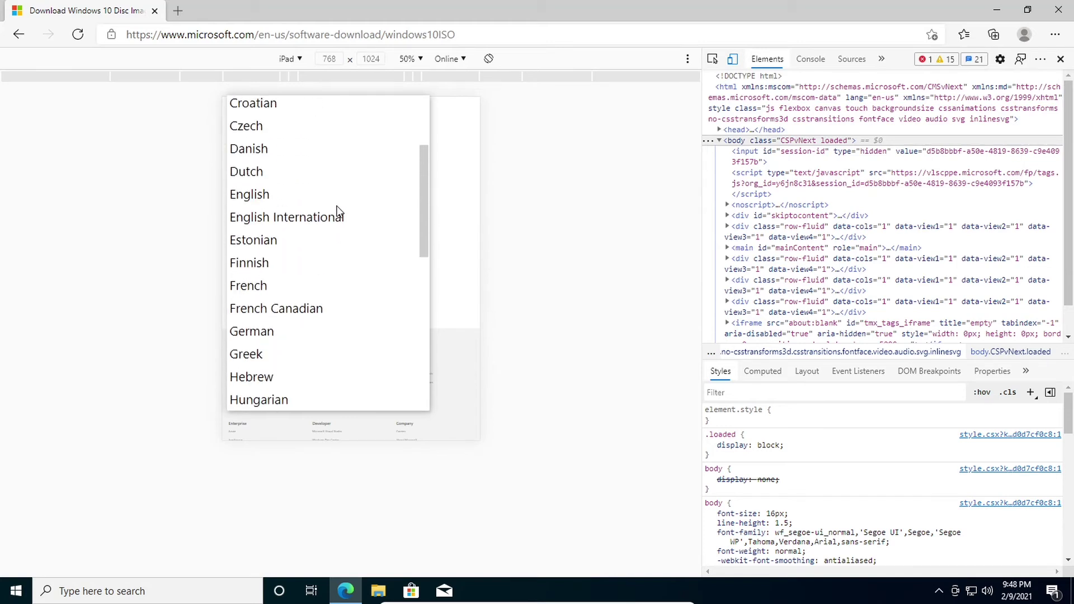
click(338, 198)
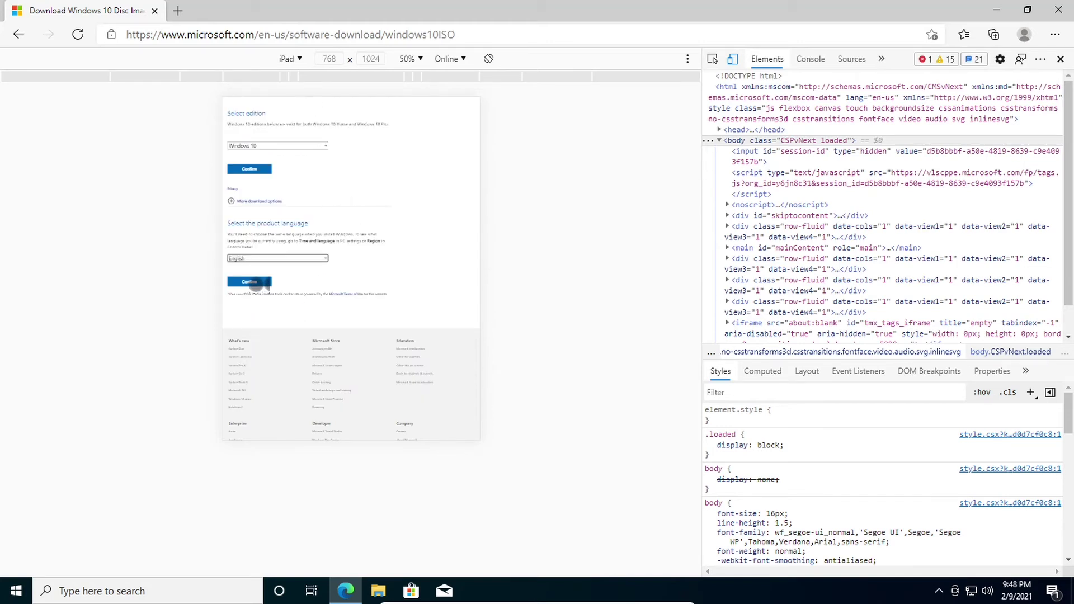
click(254, 282)
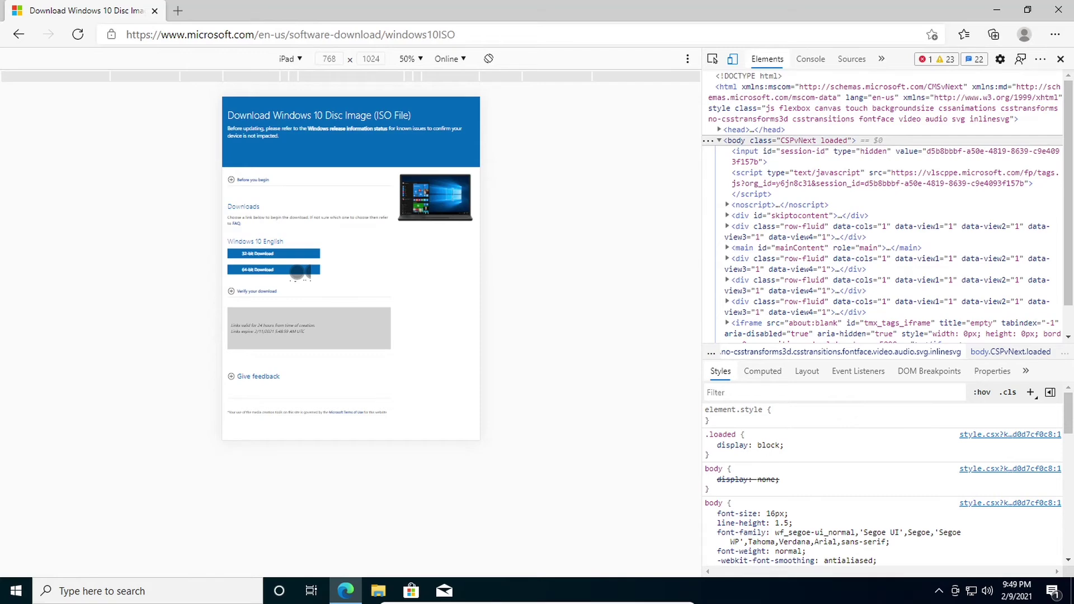
click(297, 273)
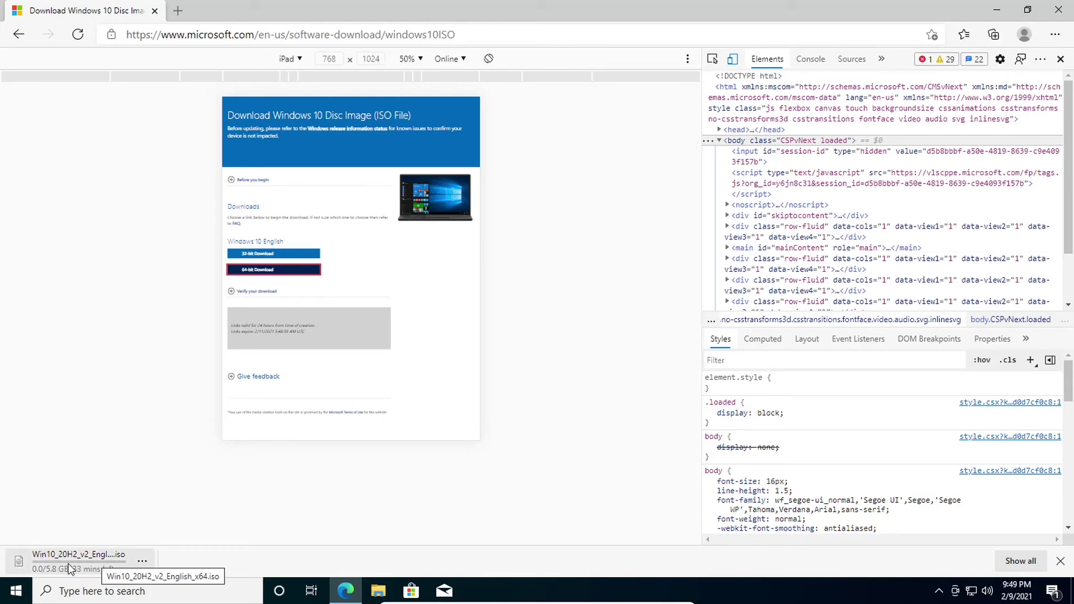
- Return the device emulation to Responsive with a page reload and close the developer tools
click(291, 59)
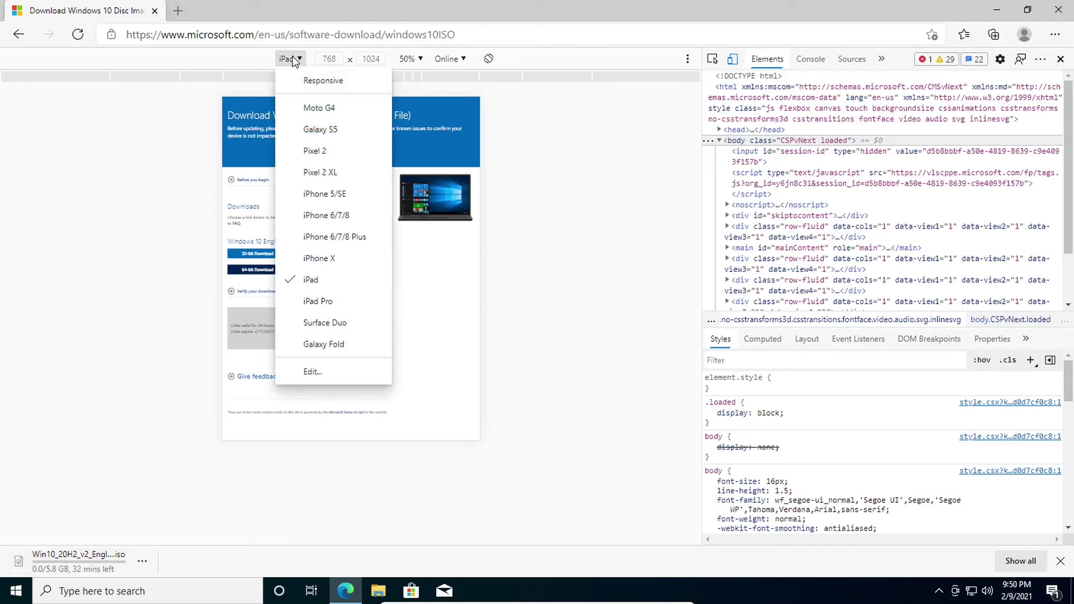
click(316, 80)
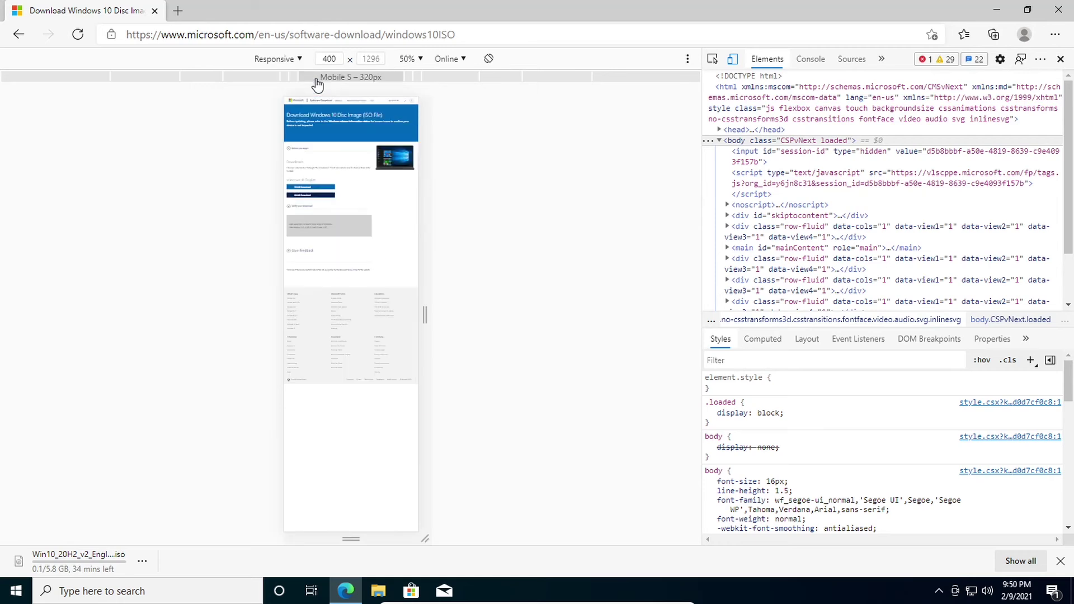
click(82, 36)
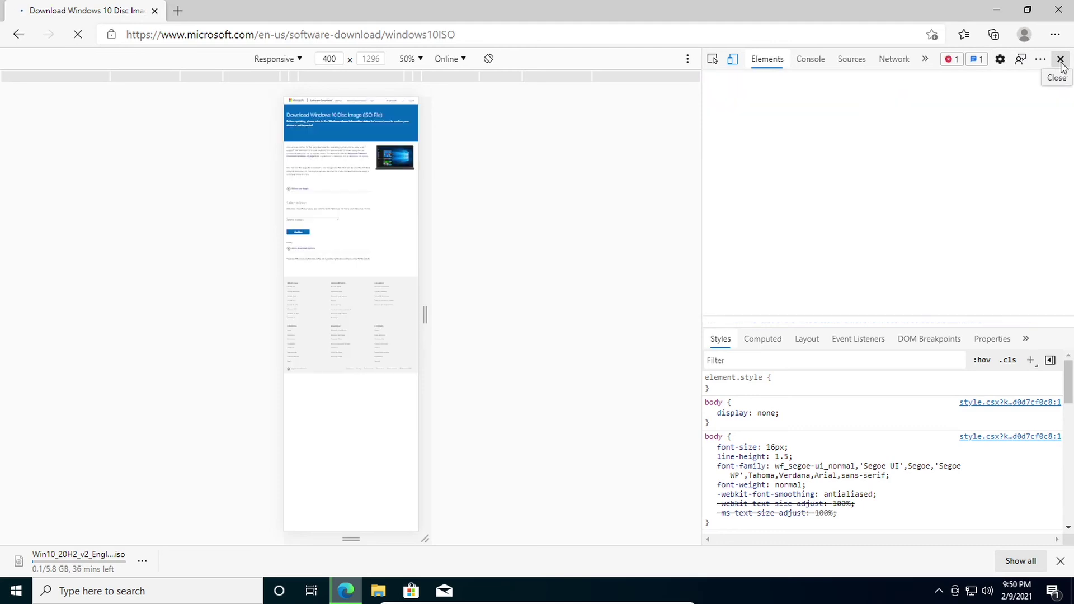
click(1060, 61)
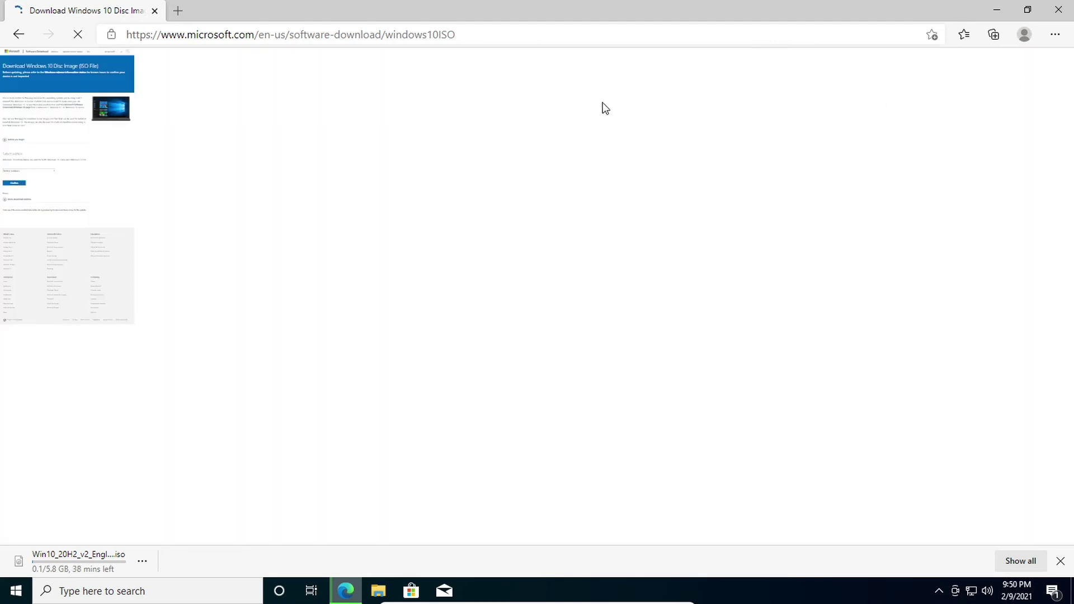